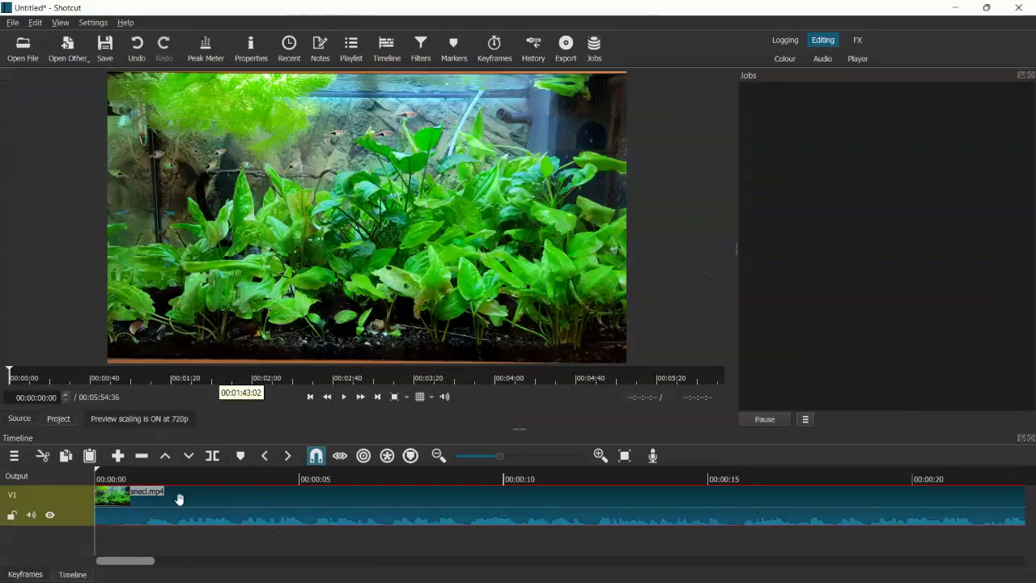
Step: Add a second video track to the timeline above the track holding sneci.mp4
click(300, 488)
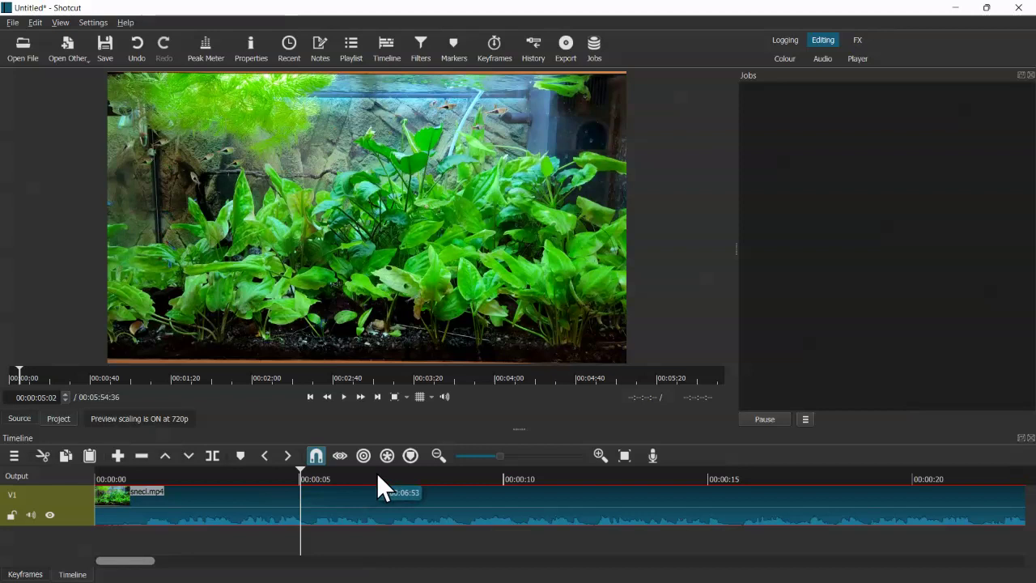
click(430, 459)
click(430, 459)
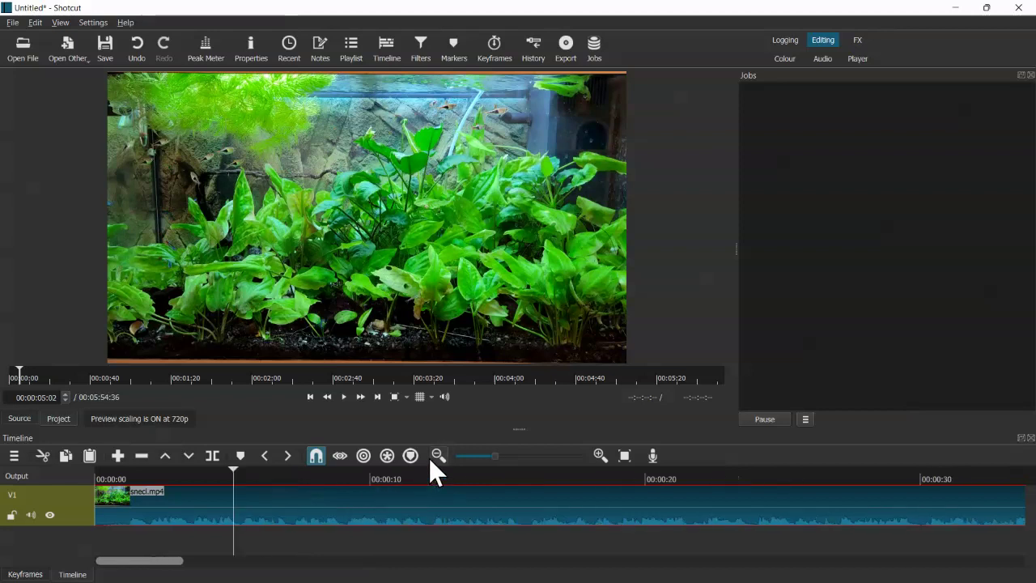
click(429, 459)
click(430, 458)
click(430, 458)
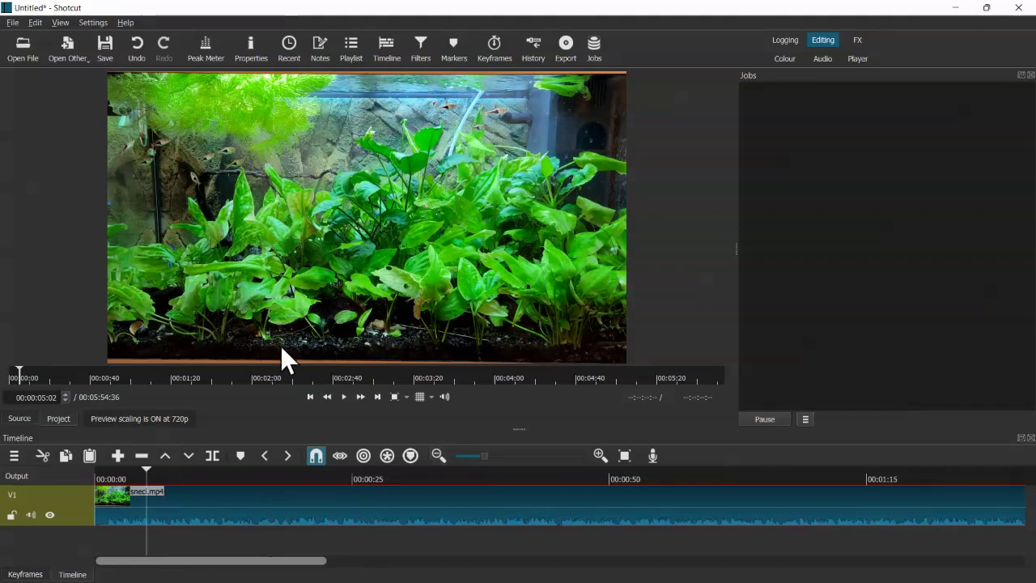
click(474, 456)
drag(474, 458, 471, 457)
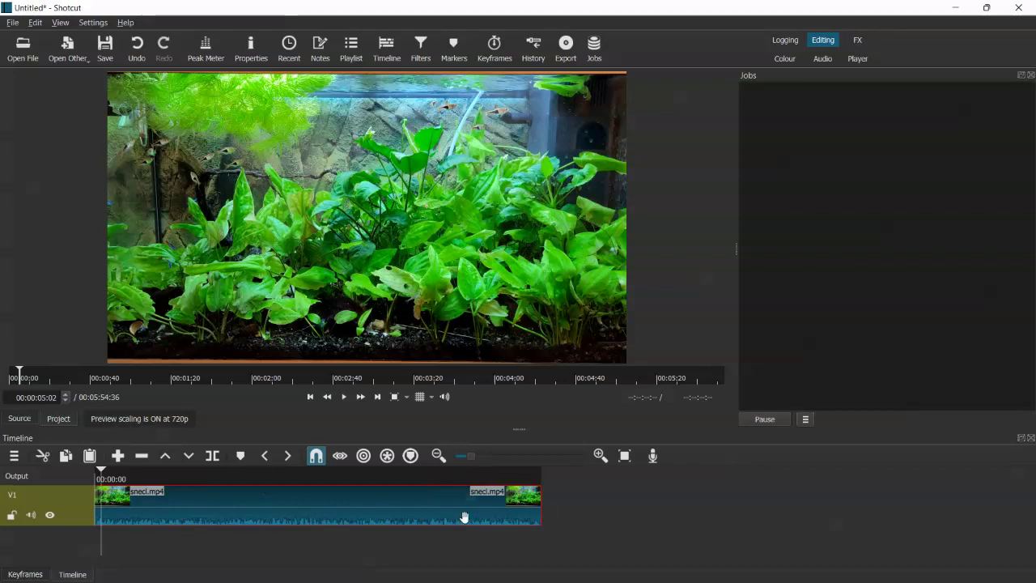
right_click(73, 557)
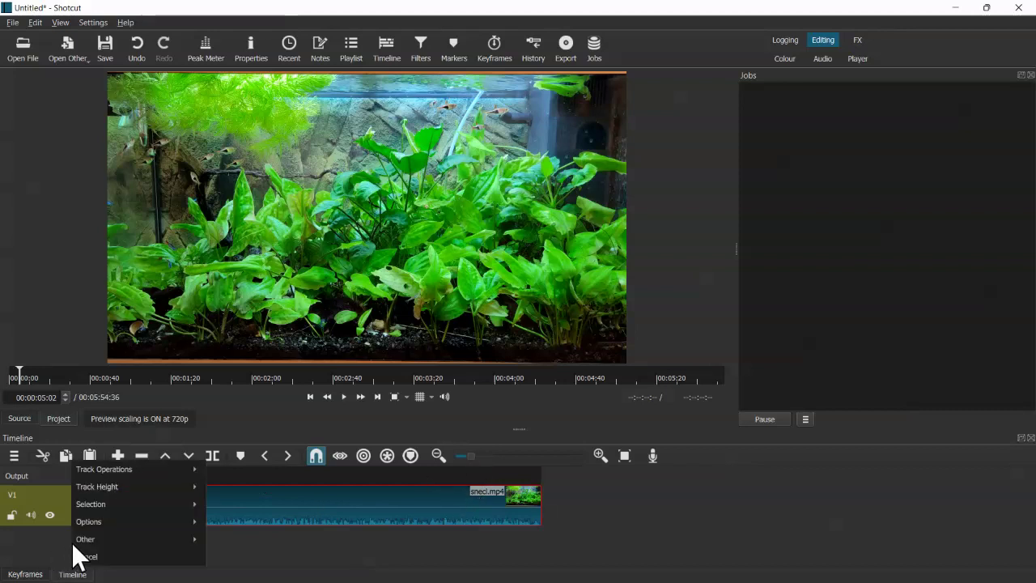
mouse_move(126, 470)
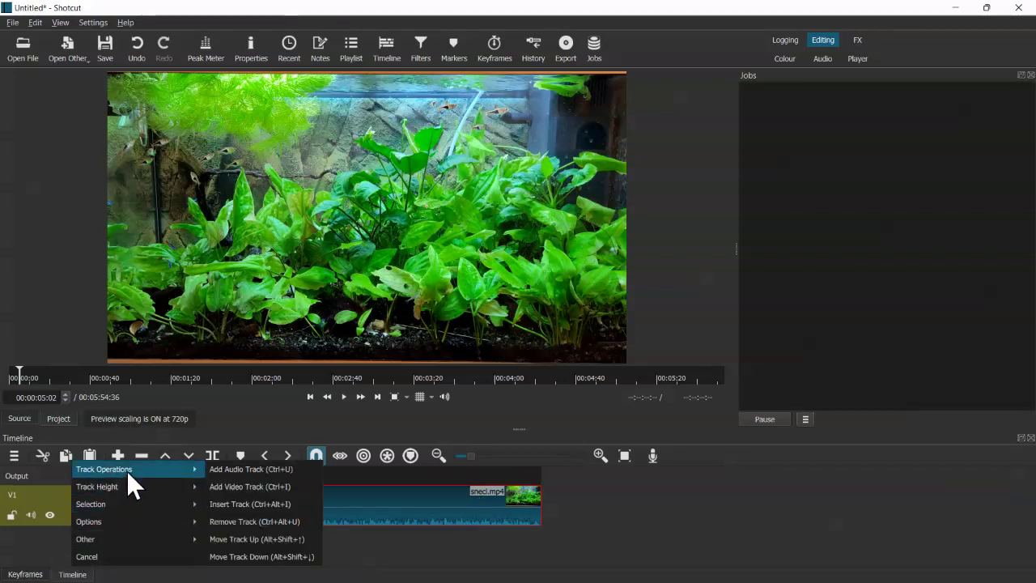
click(261, 488)
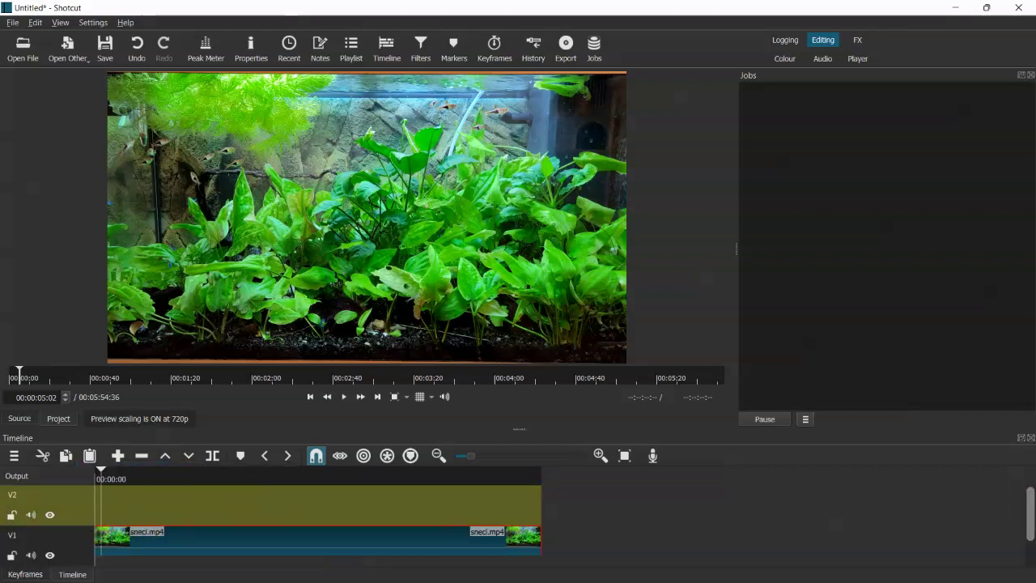
Step: Place the image tylomelania-orange-rabbit-1.jpg on track V2 at about 00:01:03 and extend its duration to about 37 seconds
drag(316, 445, 173, 509)
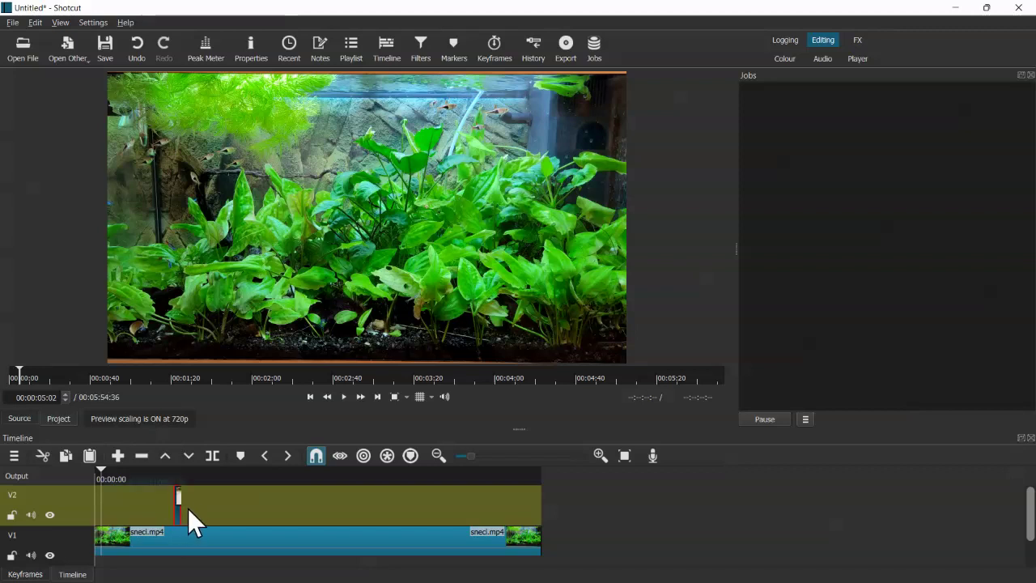
click(599, 456)
click(599, 455)
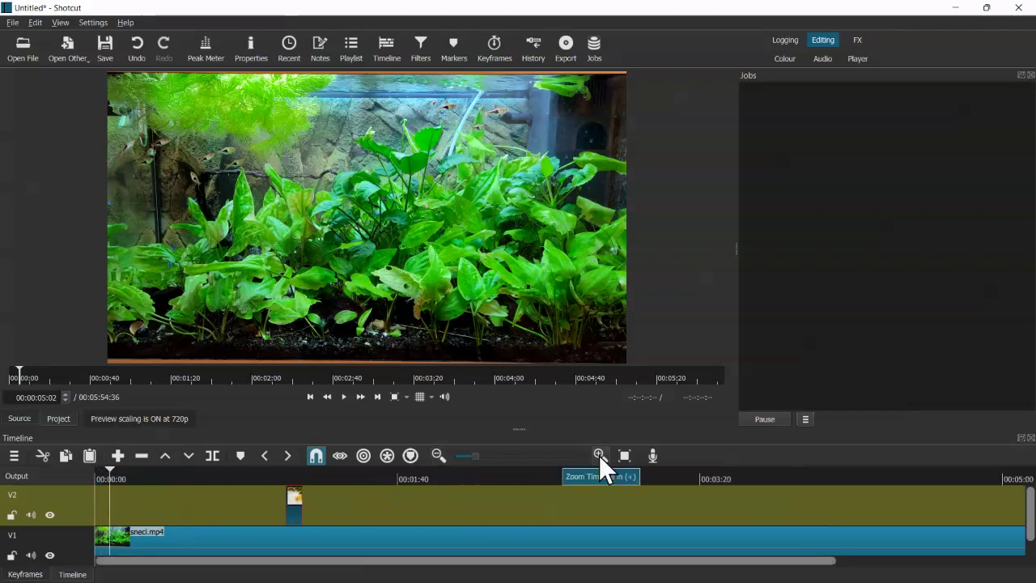
scroll(300, 534, right, 1)
scroll(291, 536, left, 1)
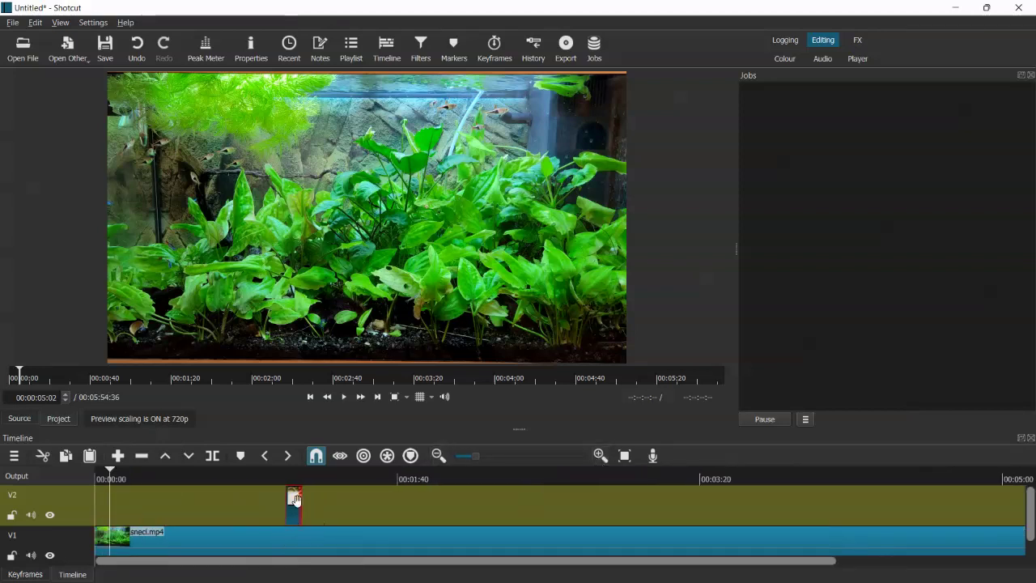
drag(299, 505, 404, 515)
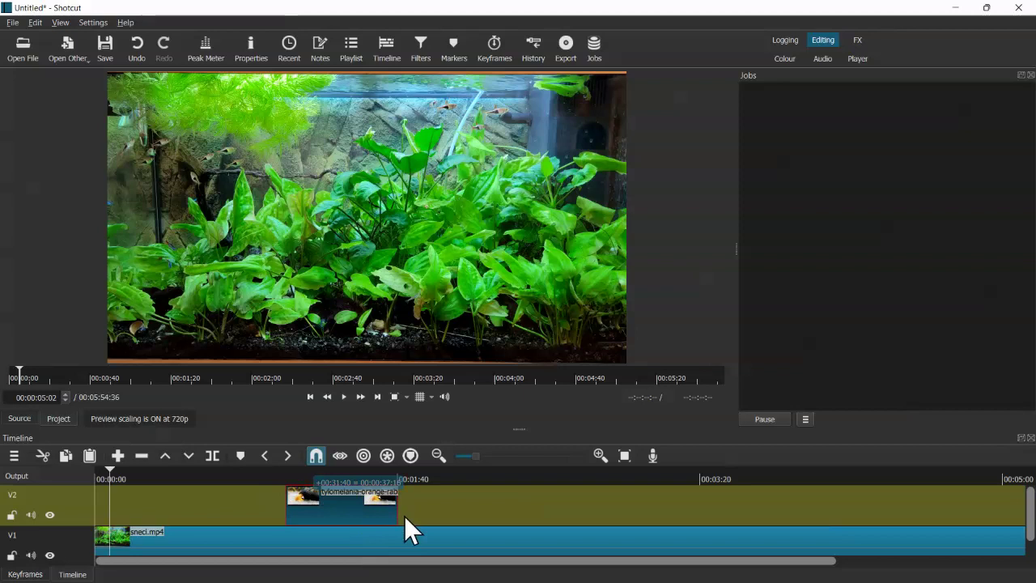
Step: Add timeline markers ahead of the image clip at about 00:01:00 and 00:00:50
click(249, 478)
click(276, 478)
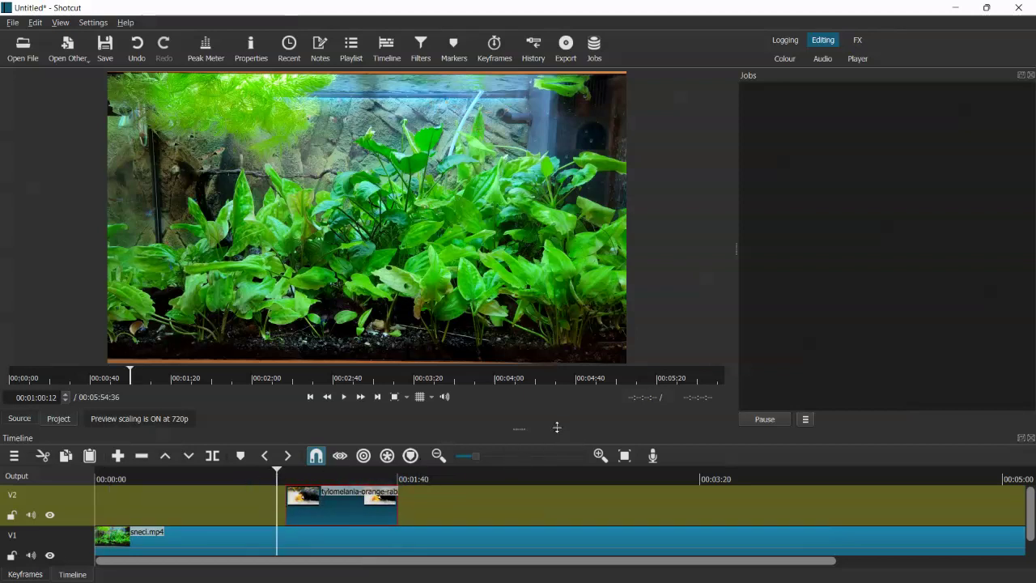
click(241, 456)
click(246, 472)
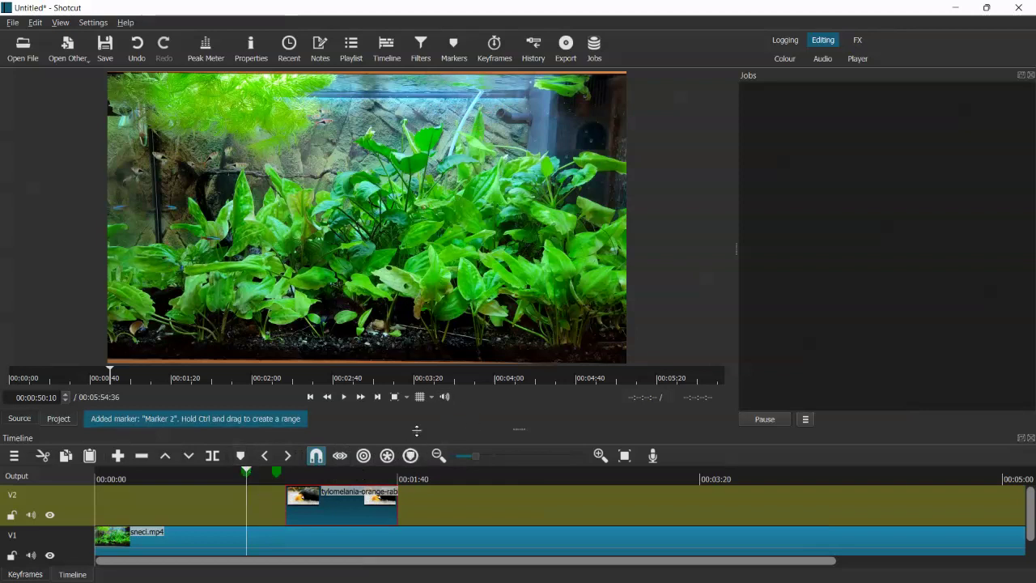
Step: Play back the timeline around the start and end of the image clip on V2 to check the overlay
click(351, 394)
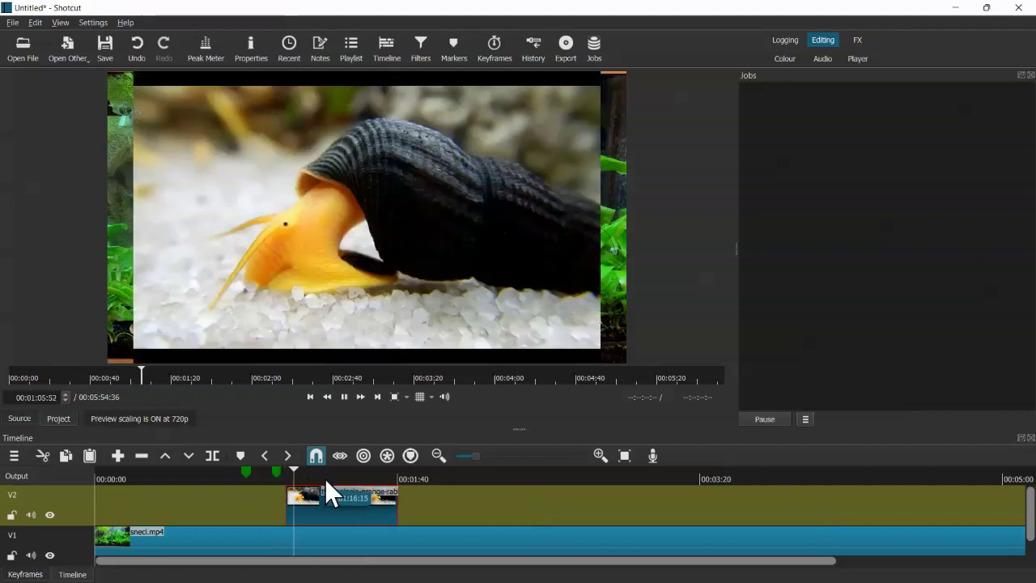
key(space)
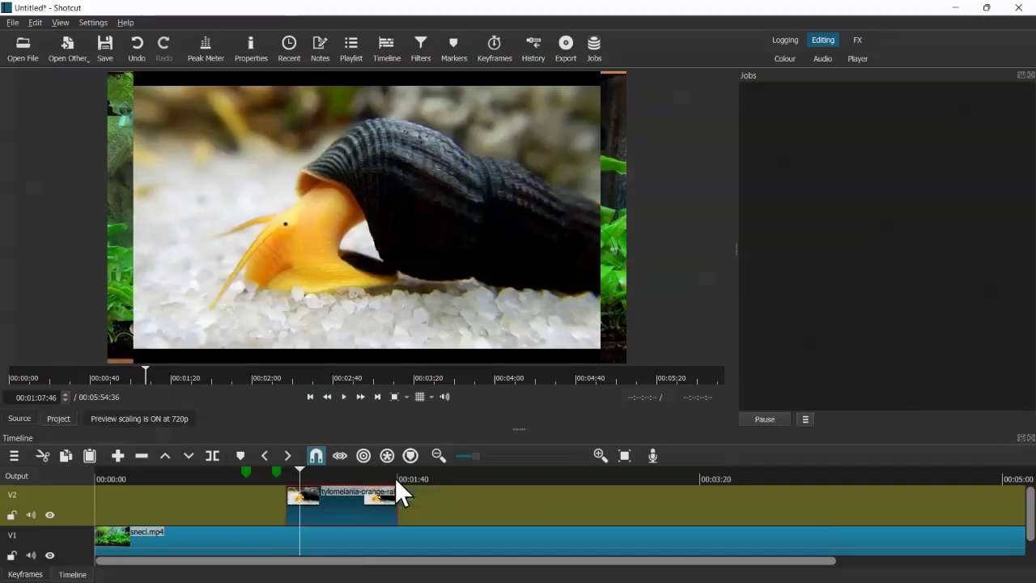
click(396, 478)
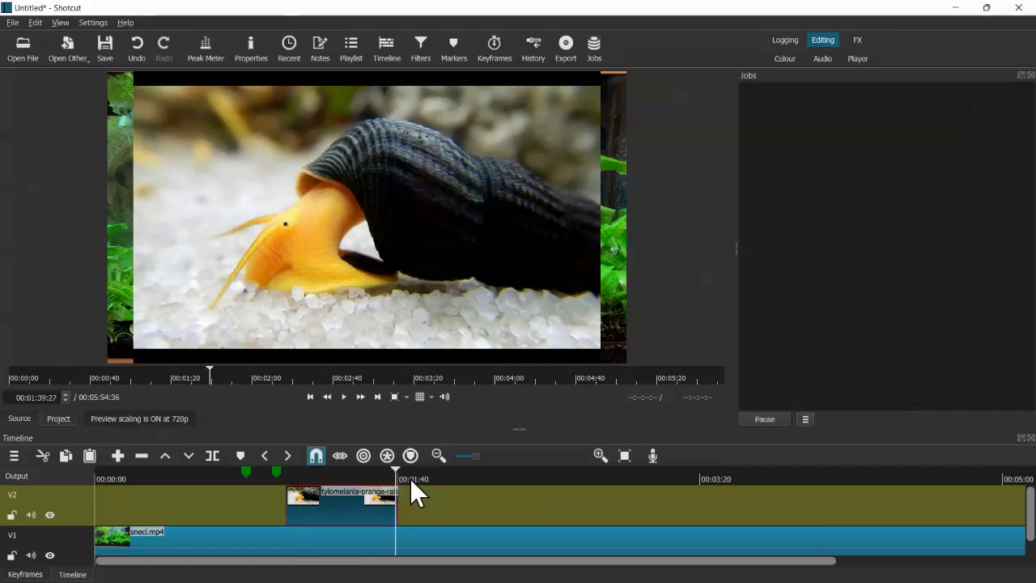
click(343, 396)
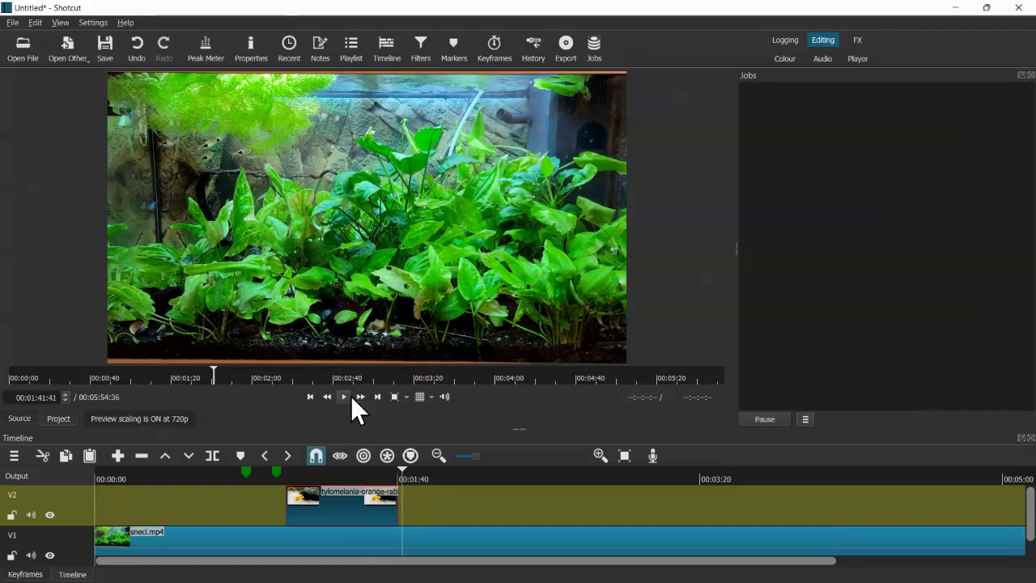
click(351, 396)
Step: Trim the end of the image clip on V2 so that it lasts about 17 seconds
drag(400, 508, 336, 509)
drag(403, 471, 304, 471)
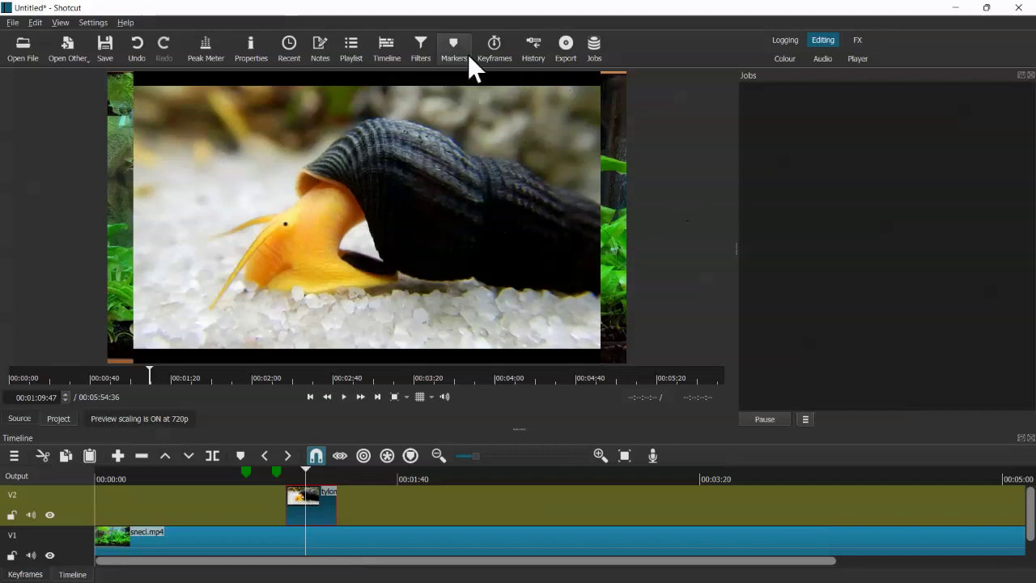
click(319, 547)
Step: Add the Size, Position & Rotate filter to the V2 image clip and shrink the image to about 54% in the video frame's upper-right corner
click(322, 510)
key(Up)
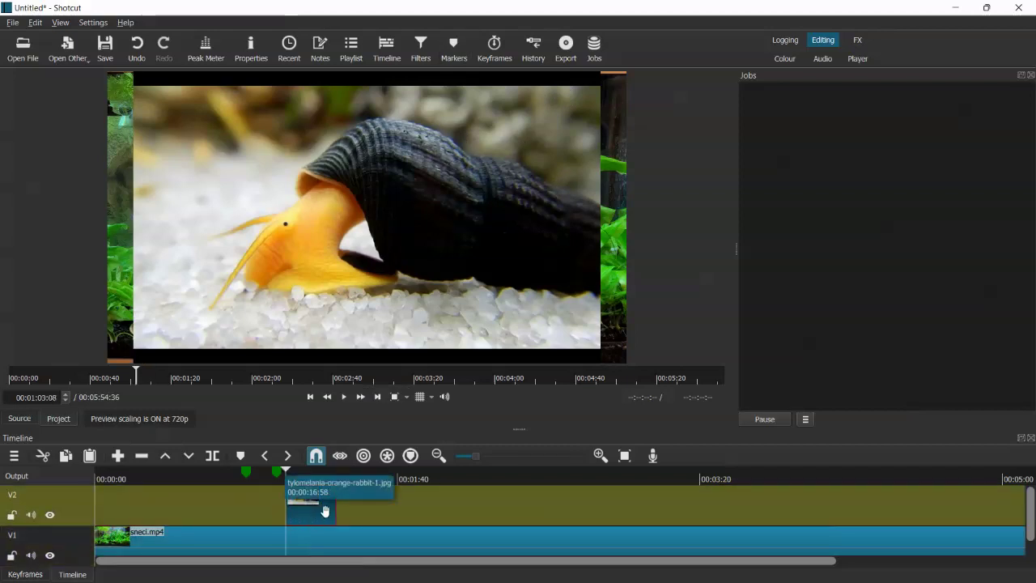
click(427, 49)
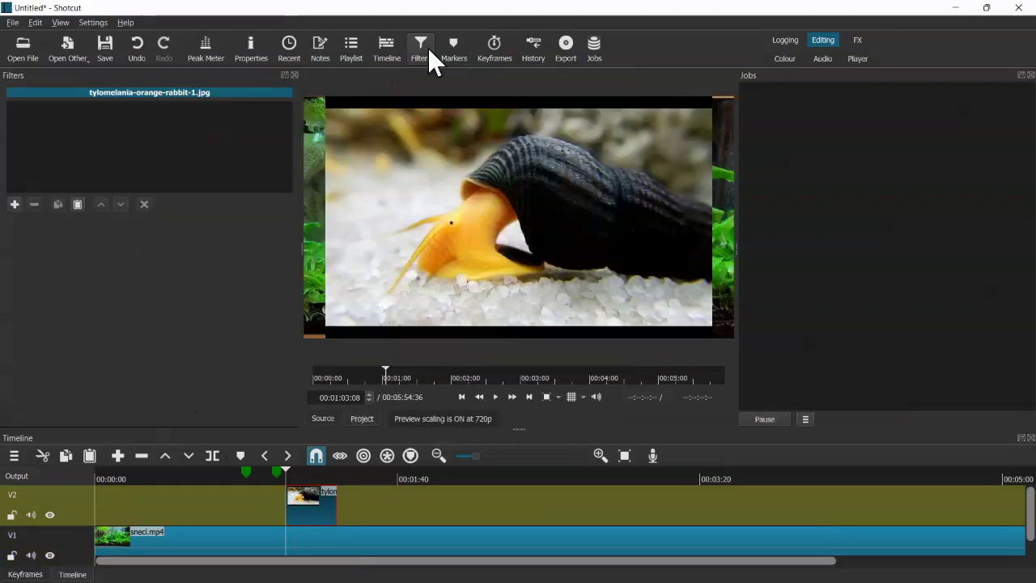
click(13, 205)
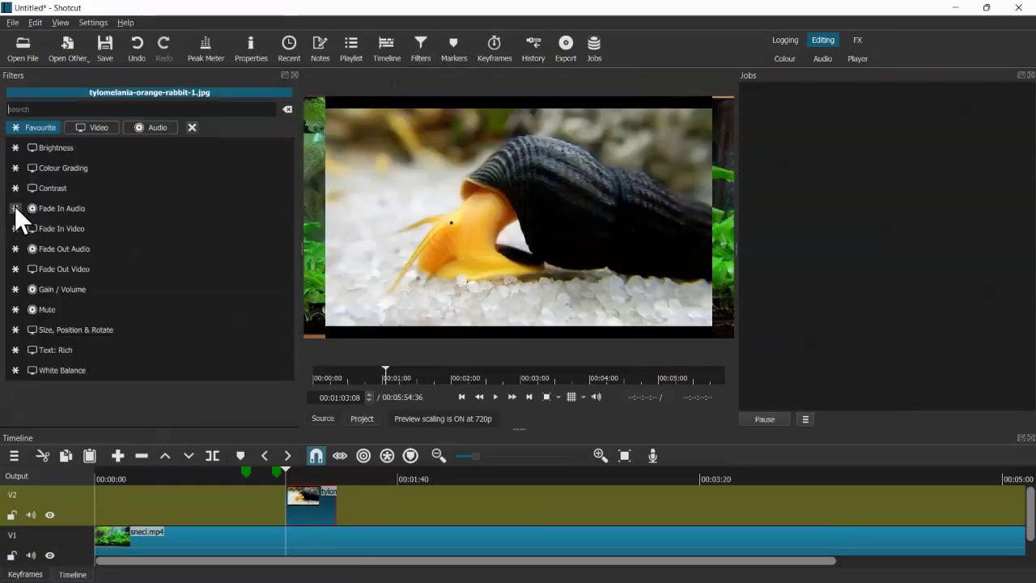
click(72, 127)
click(75, 108)
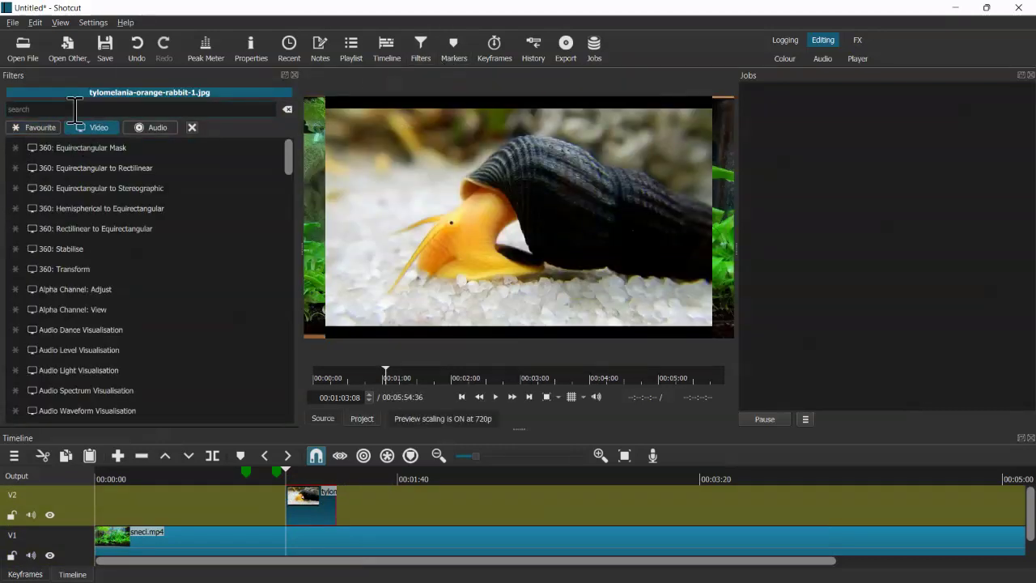
text(position)
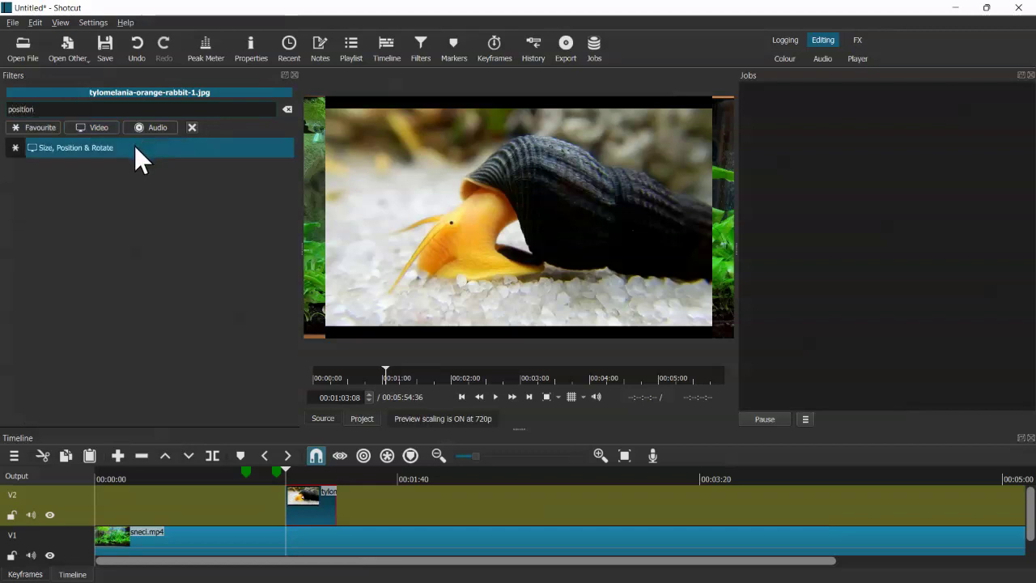
click(136, 148)
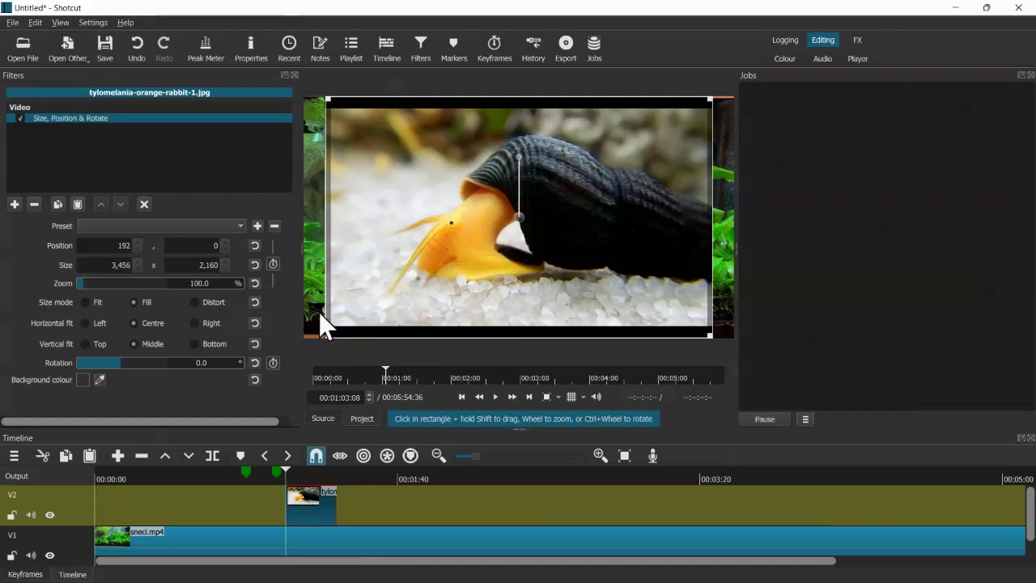
drag(325, 337, 413, 223)
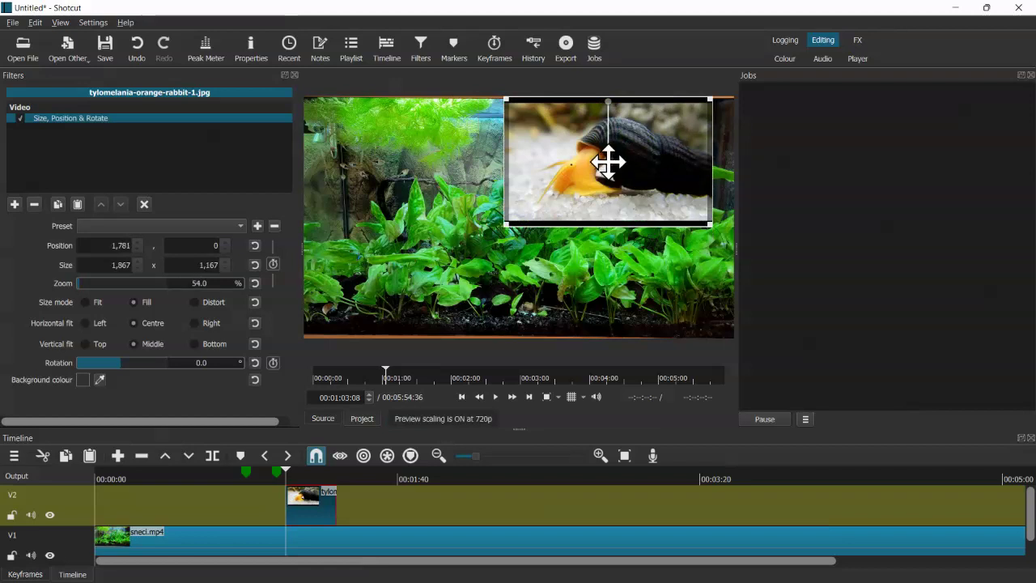
drag(606, 162, 627, 173)
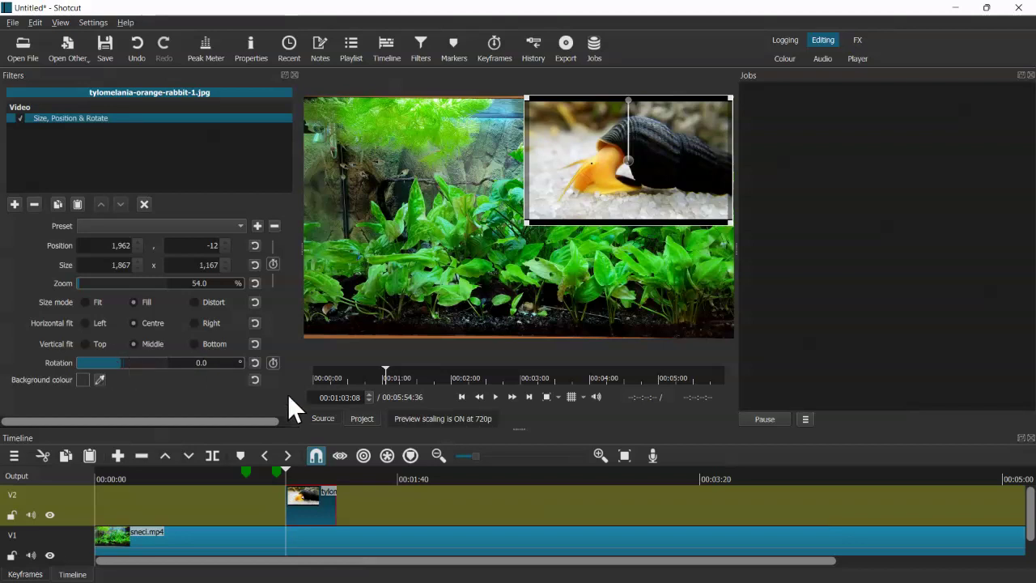
Step: Play back the transitions into and out of the resized image clip to check the picture-in-picture effect
click(273, 479)
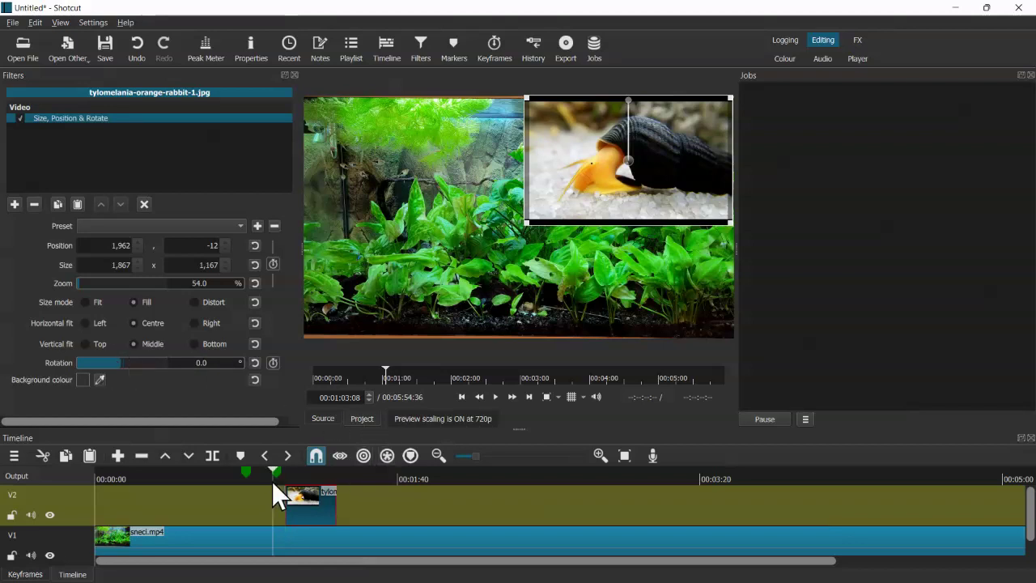
click(493, 395)
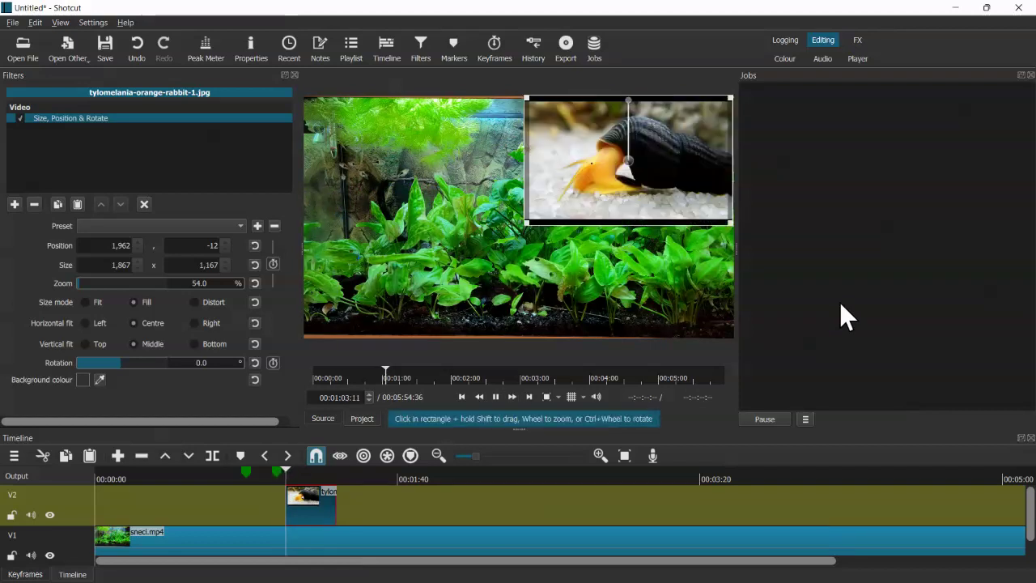
click(337, 477)
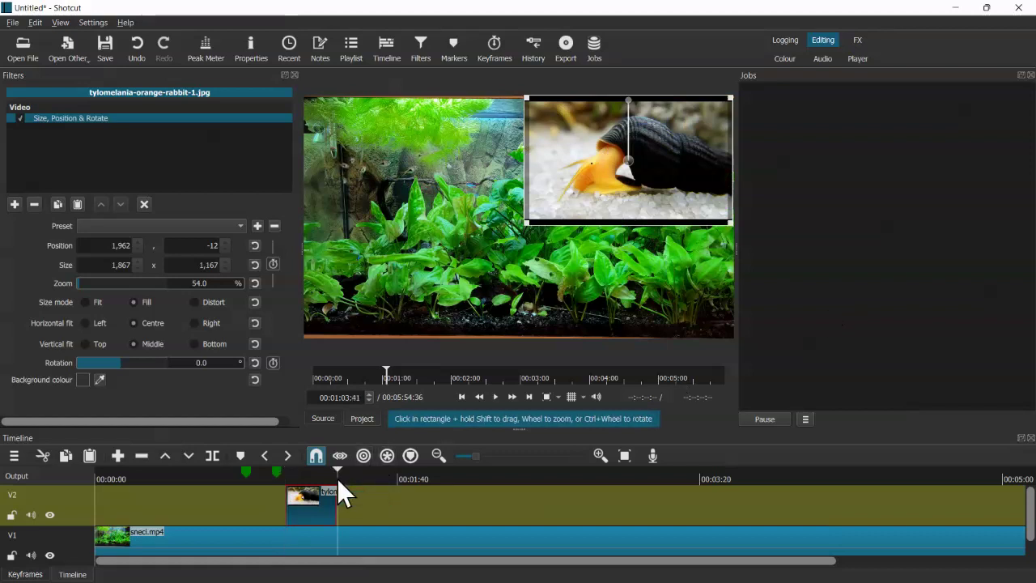
click(332, 477)
click(495, 396)
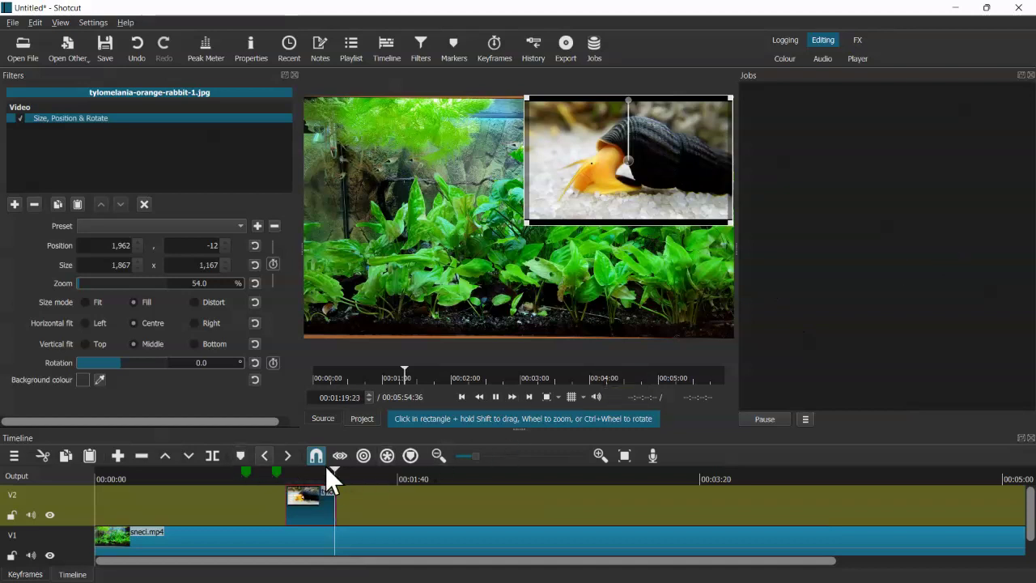
click(496, 397)
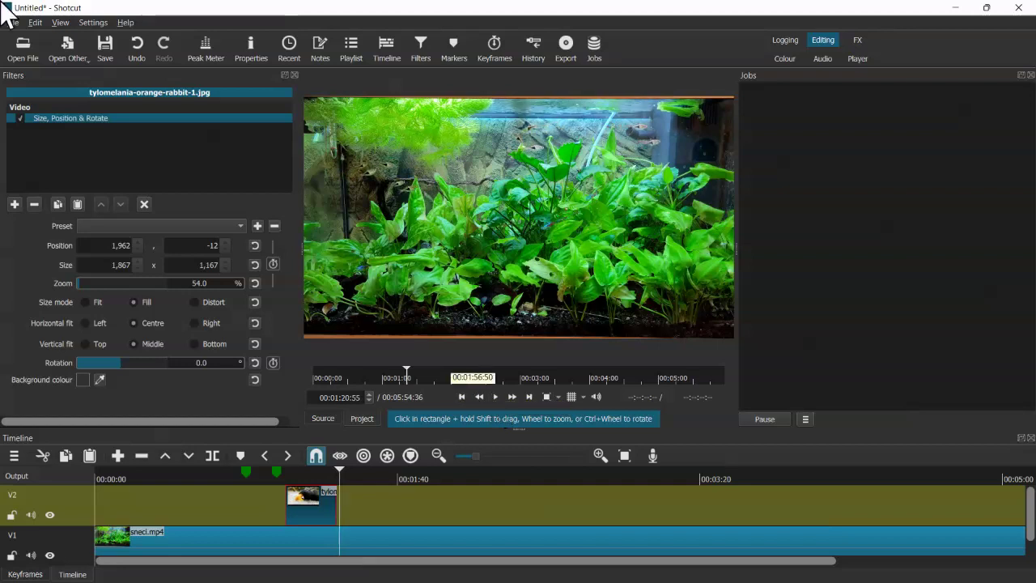
Step: Place a second copy of the snail image on V2, spanning from about 00:02:14 to about 00:02:25
click(487, 475)
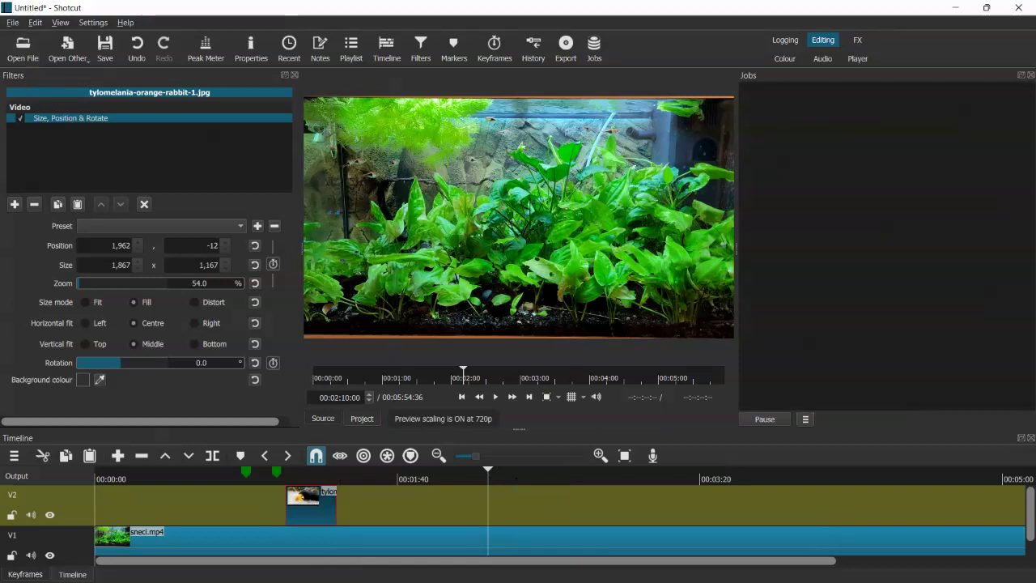
drag(1035, 340, 503, 507)
click(530, 508)
Step: Add the Size, Position & Rotate filter to the second image clip and shrink the image to about 54% in the video frame's lower-left corner
drag(487, 469, 505, 474)
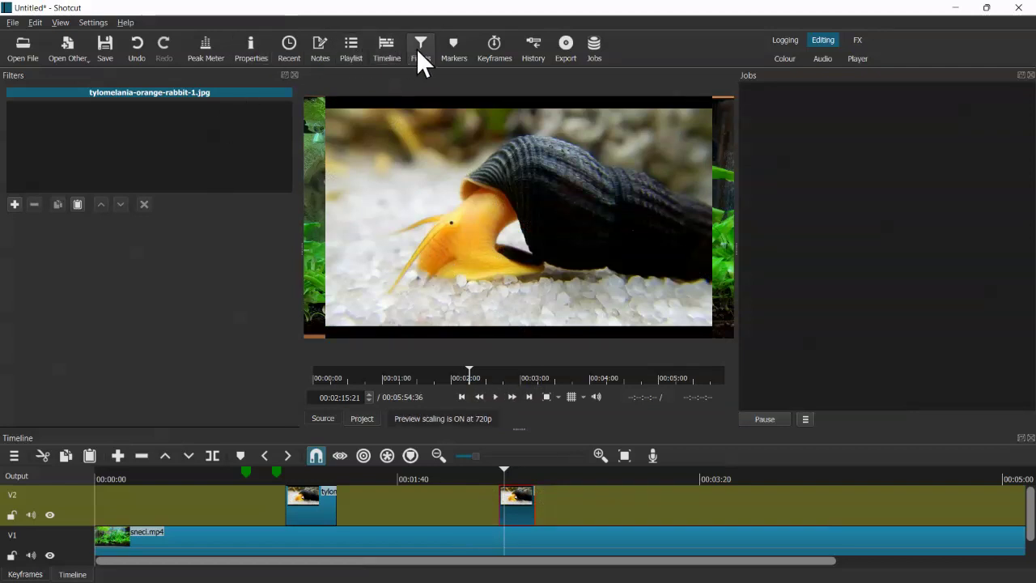
click(14, 204)
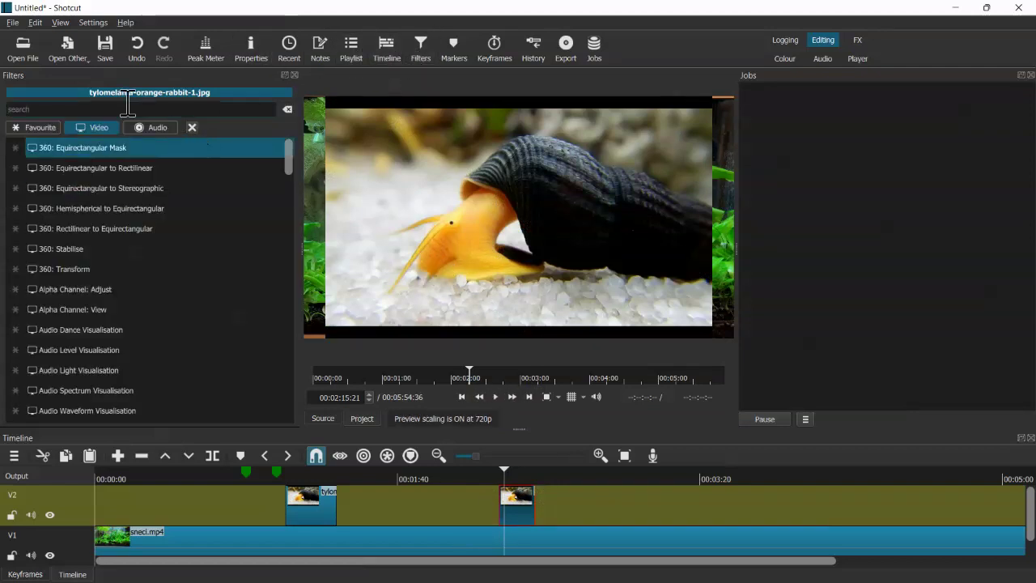
text(rotate)
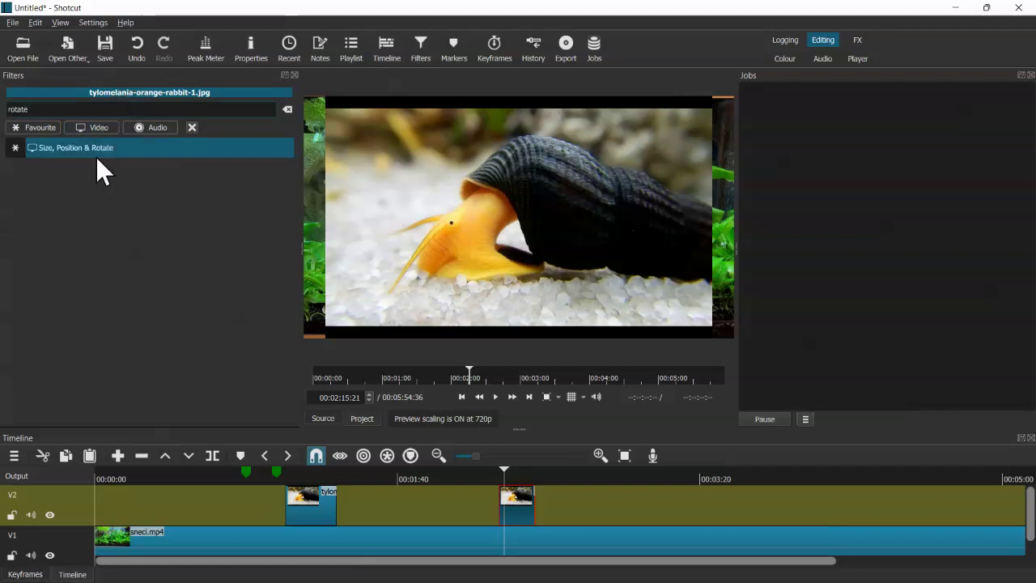
click(96, 154)
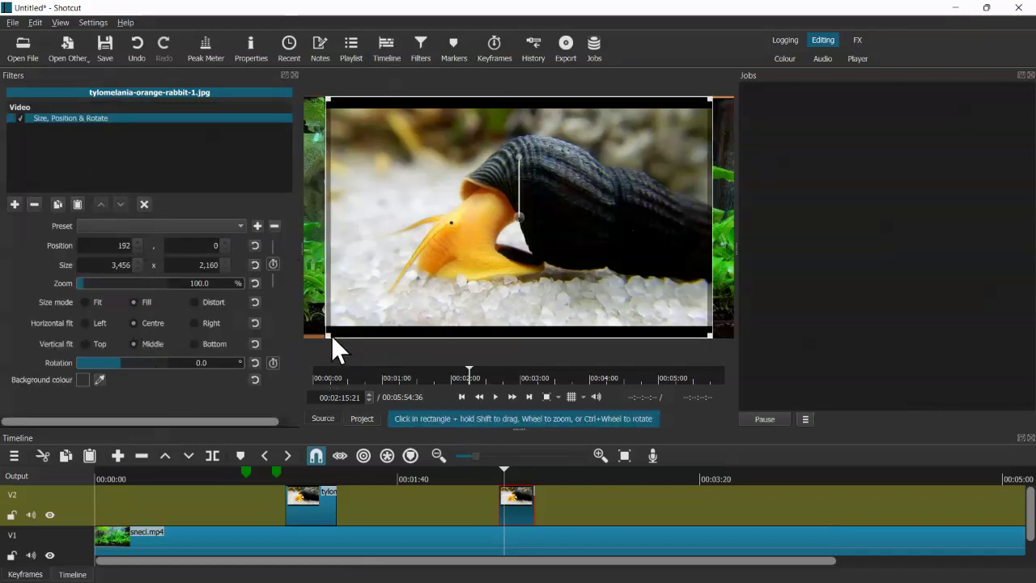
drag(327, 336, 647, 223)
drag(606, 157, 402, 292)
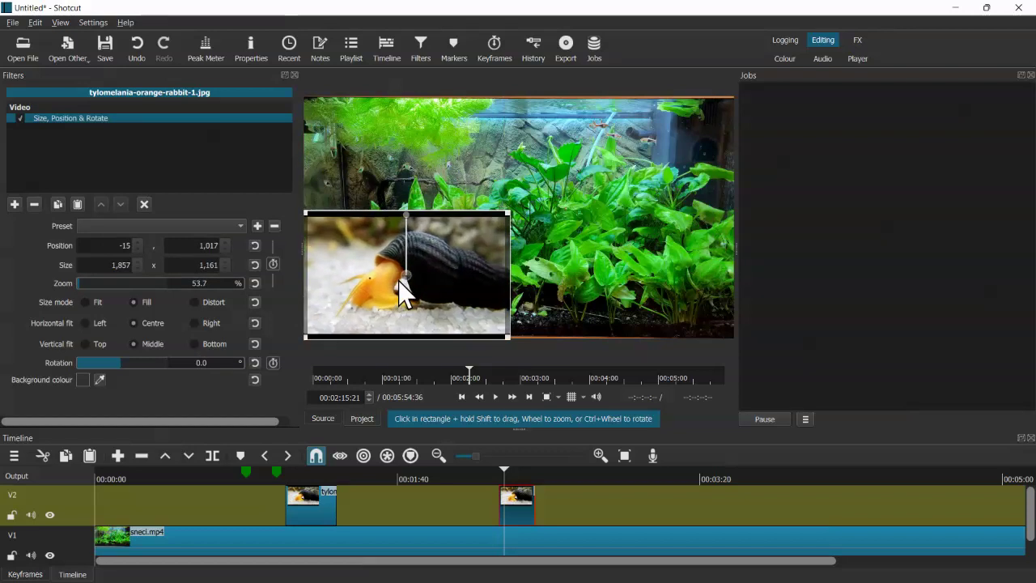
Step: Play back the timeline around the start of the second image clip to check its overlay
click(484, 477)
click(517, 396)
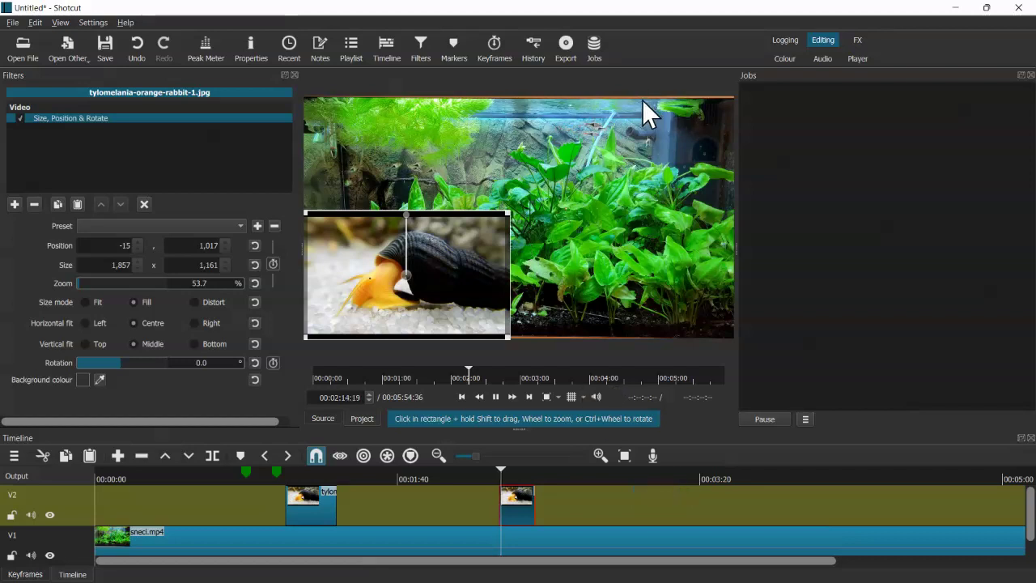
click(495, 397)
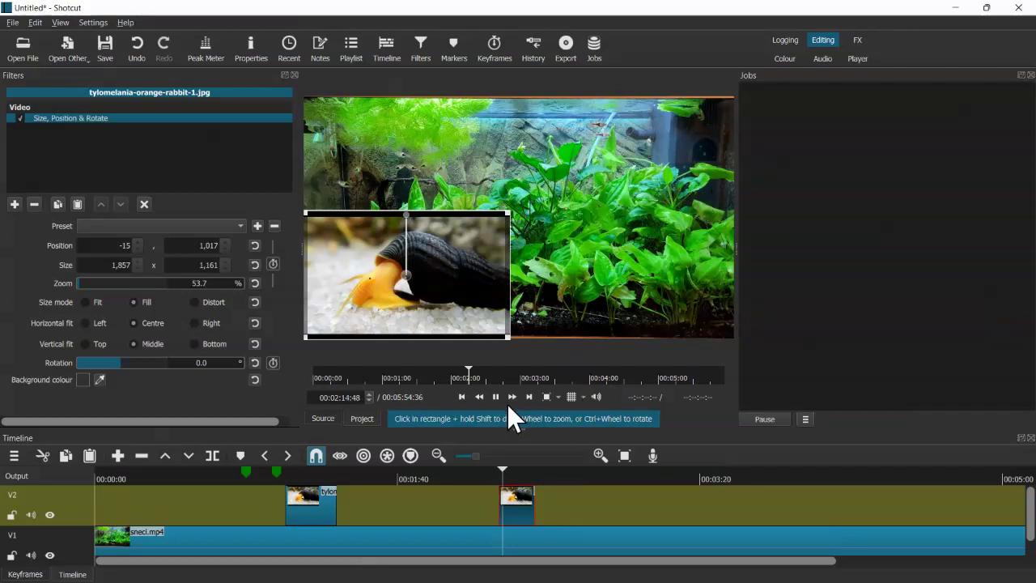